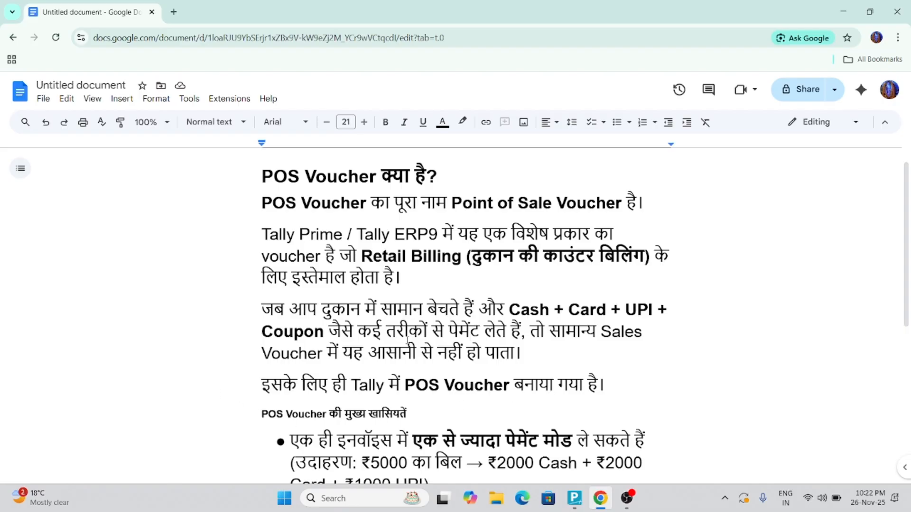
Switch from the POS notes to Tally Prime and start creating a new voucher type master.
key(ctrl+End)
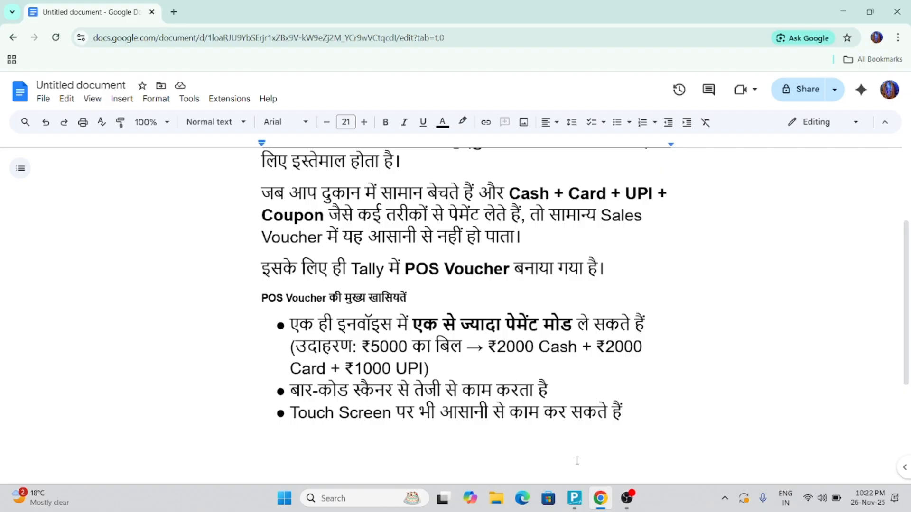
key(alt+Tab)
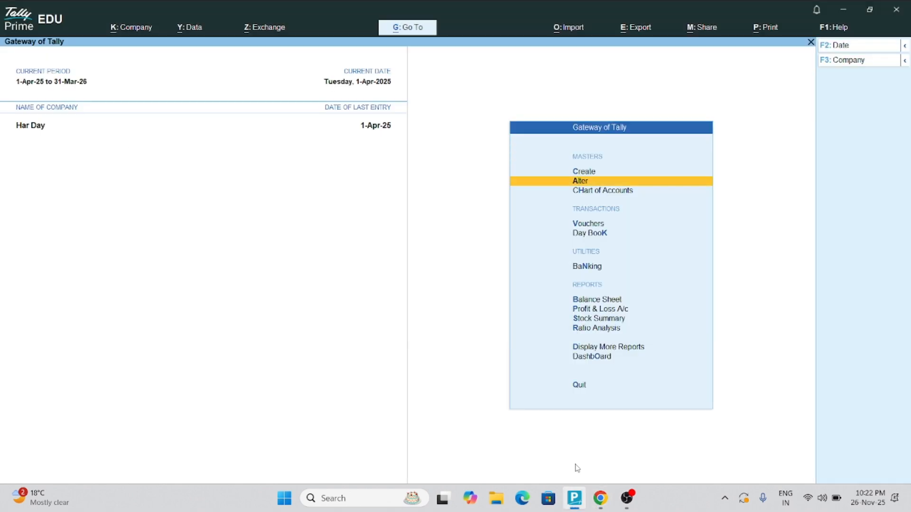
key(Up)
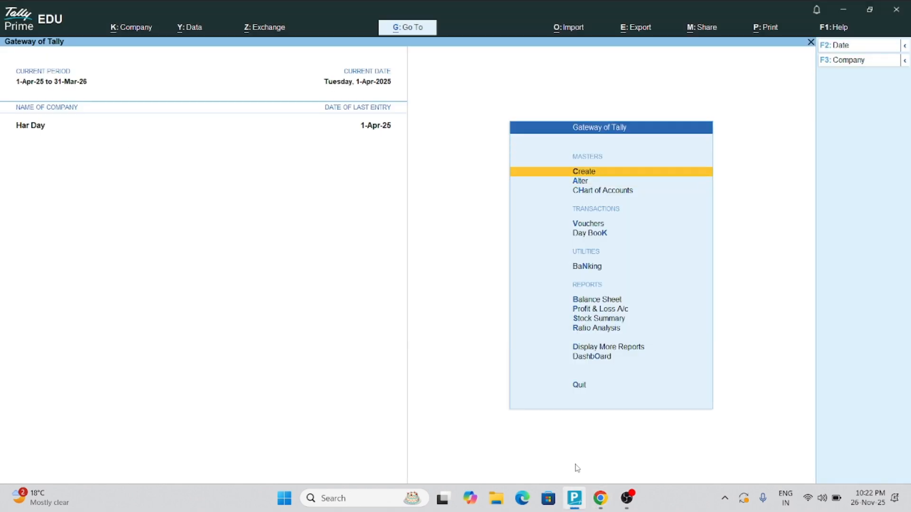
key(Return)
key(Down)
key(Down)
key(Down)
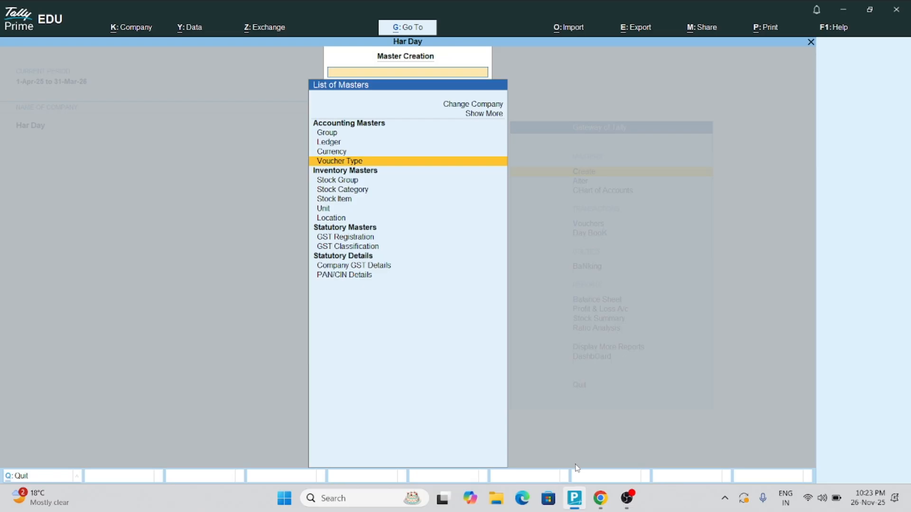
key(Return)
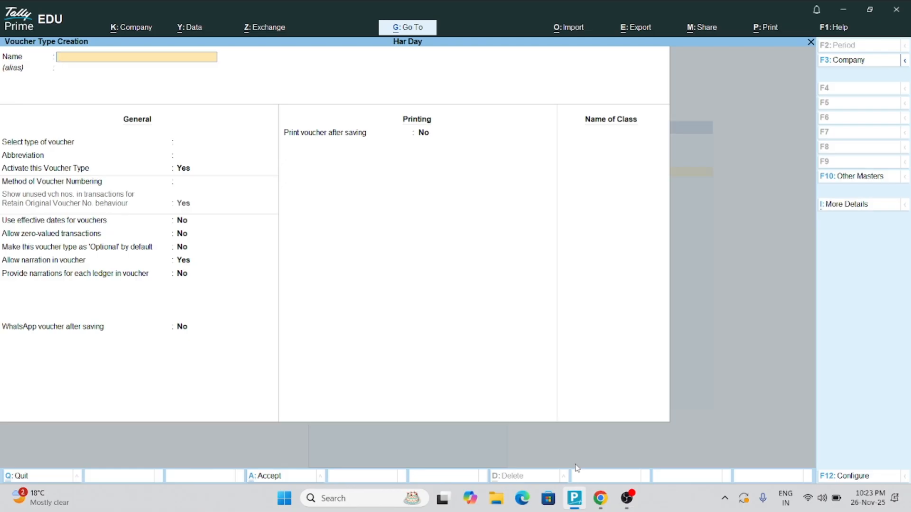
Name the new voucher type Pos and base it on the Sales voucher type.
text(Pos)
key(Return)
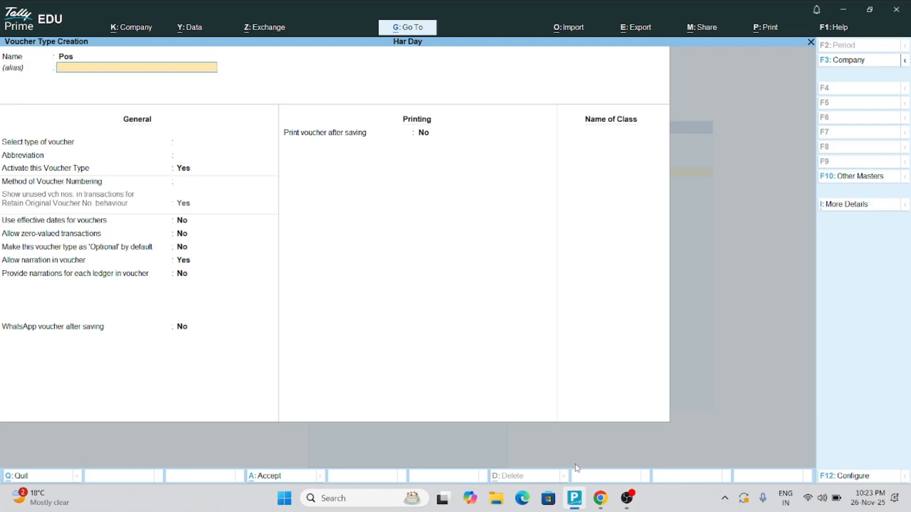
key(Return)
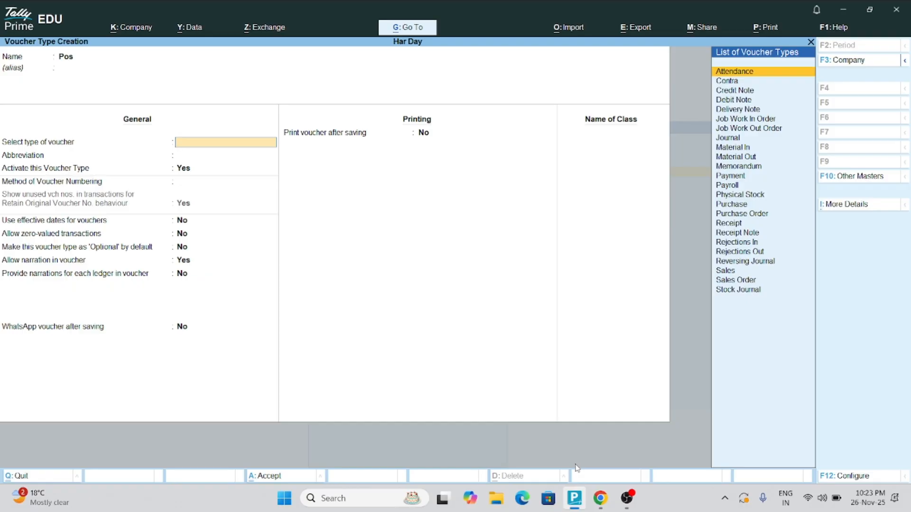
text(Sal)
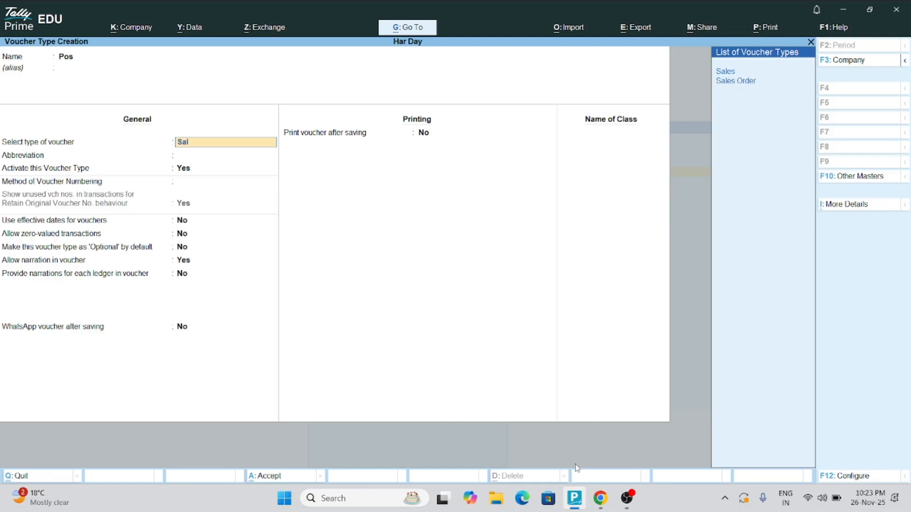
key(Return)
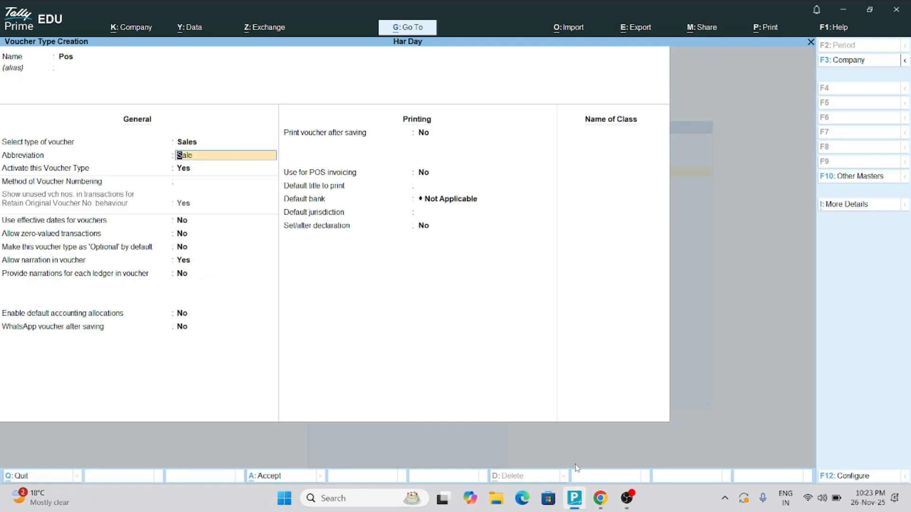
Accept the default general settings of the Pos voucher type, including the abbreviation Sale and Automatic numbering.
key(Return)
key(Return)
key(Return)
key(Return)
key(Return)
key(Return)
key(Return)
key(Return)
key(Return)
key(Return)
key(Return)
key(Return)
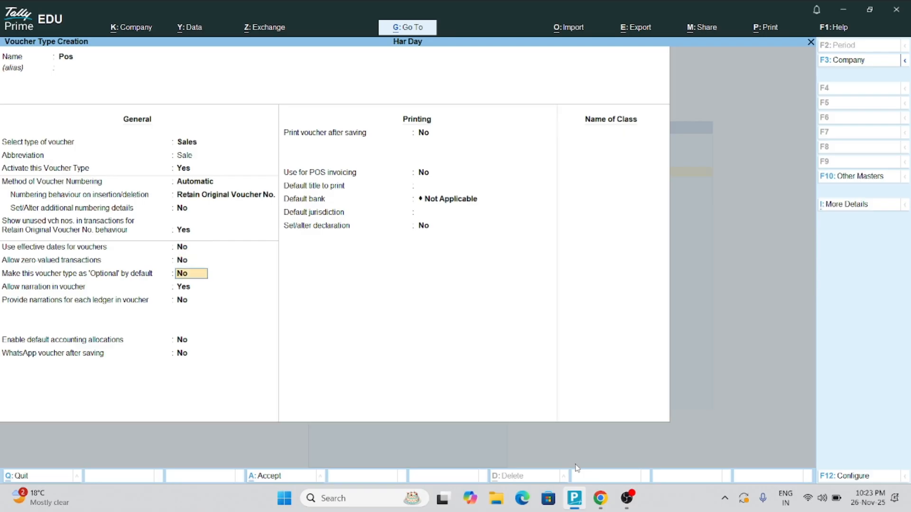
key(Return)
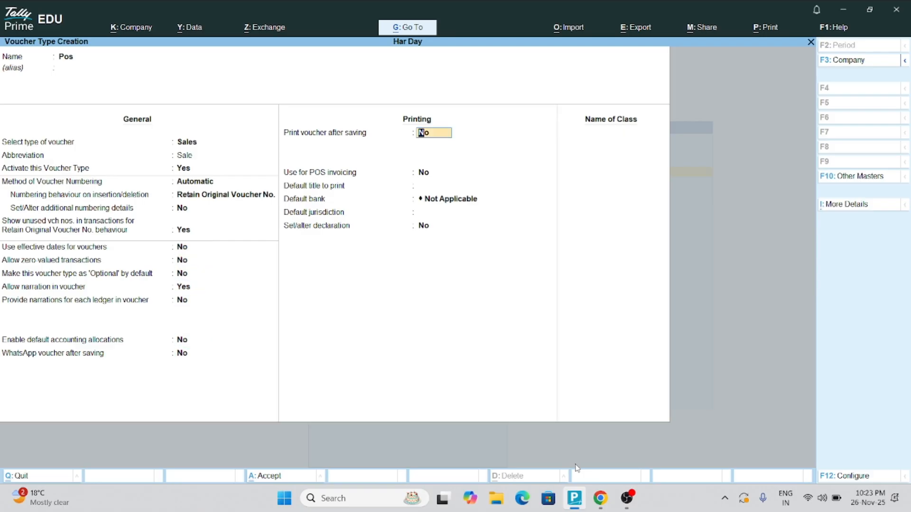
Enable printing the voucher after saving and using the voucher type for POS invoicing.
text(y)
key(Return)
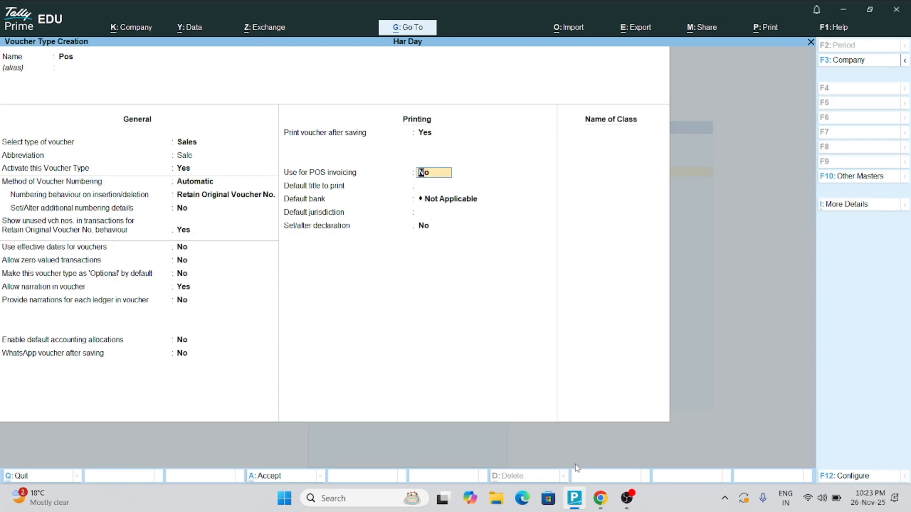
text(y)
key(Return)
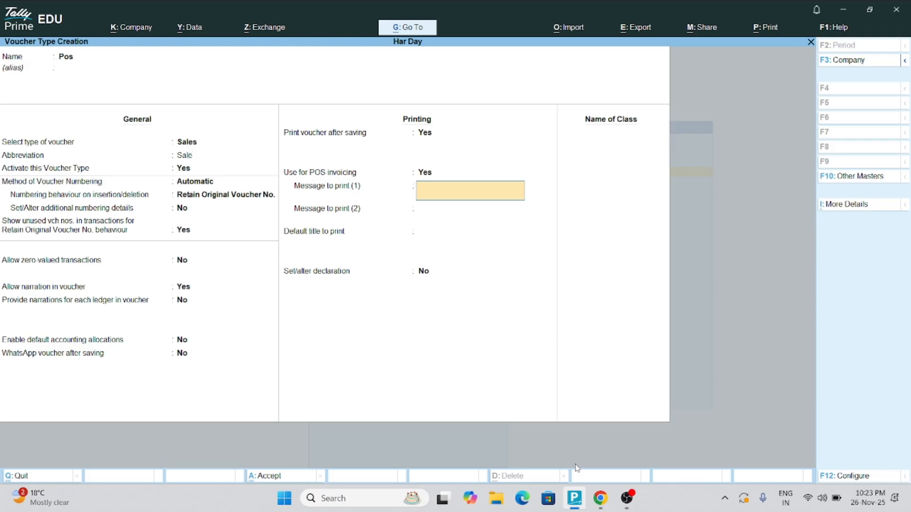
Enter the print messages "thank you" and "visit our shop again", and set the default print title to Har Day.
text(thank you)
key(Return)
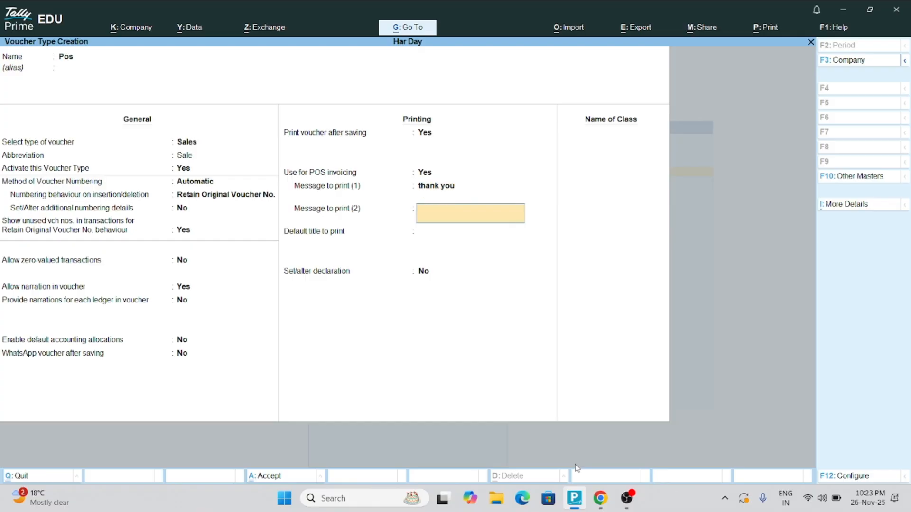
text(visit our shopagain)
key(Return)
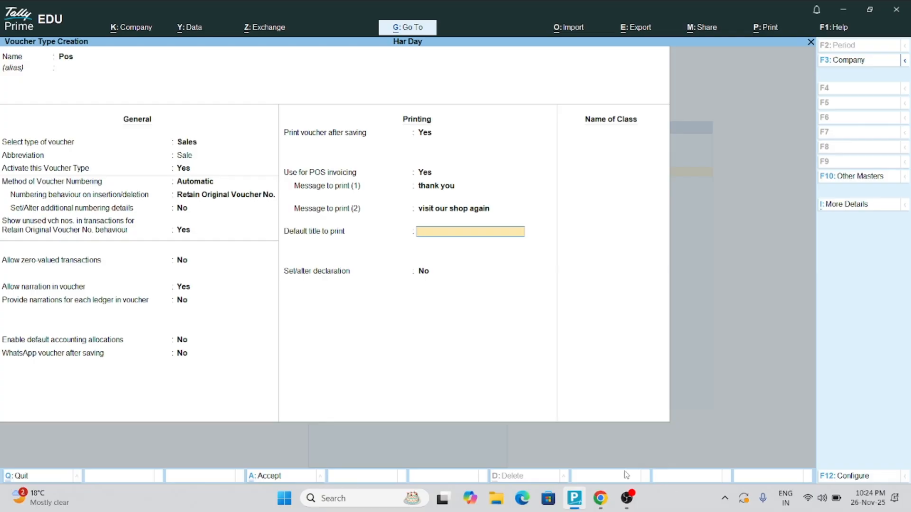
text(Har Day)
key(Return)
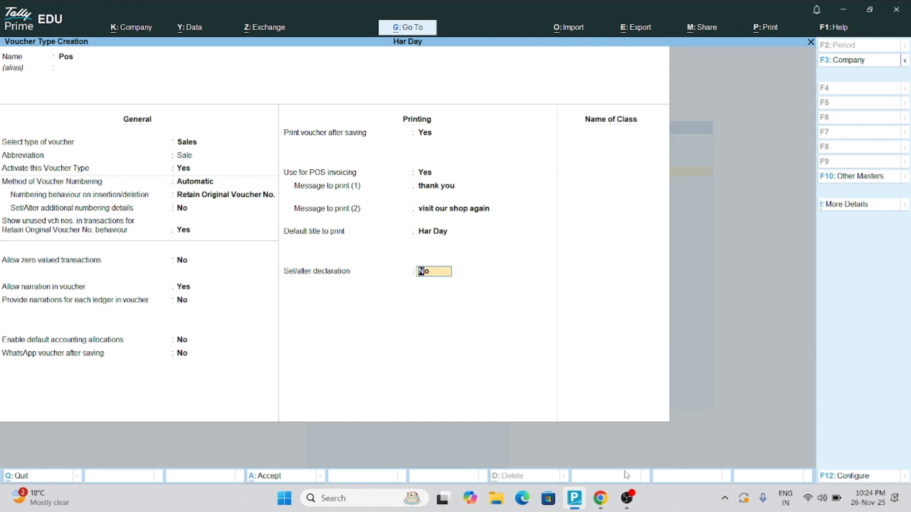
Enable the declaration with its default text, then save the Pos voucher type and leave master creation.
text(y)
key(Return)
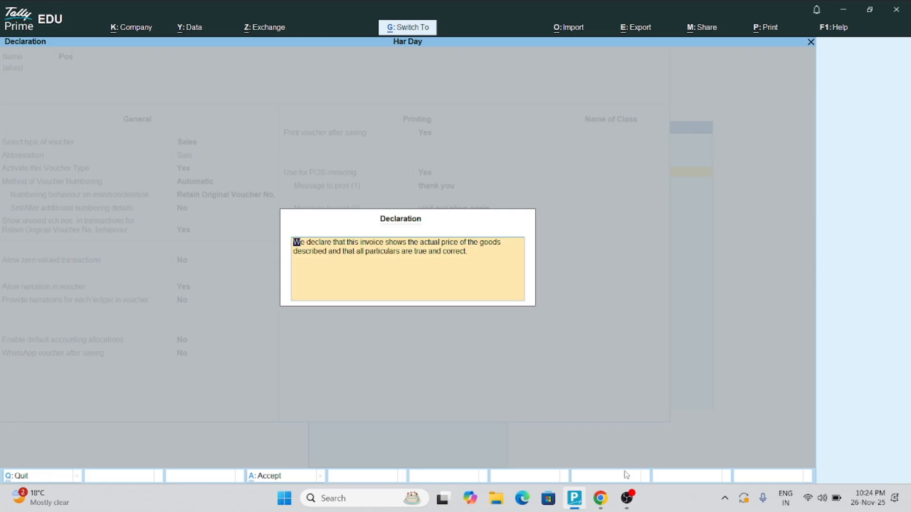
key(ctrl+a)
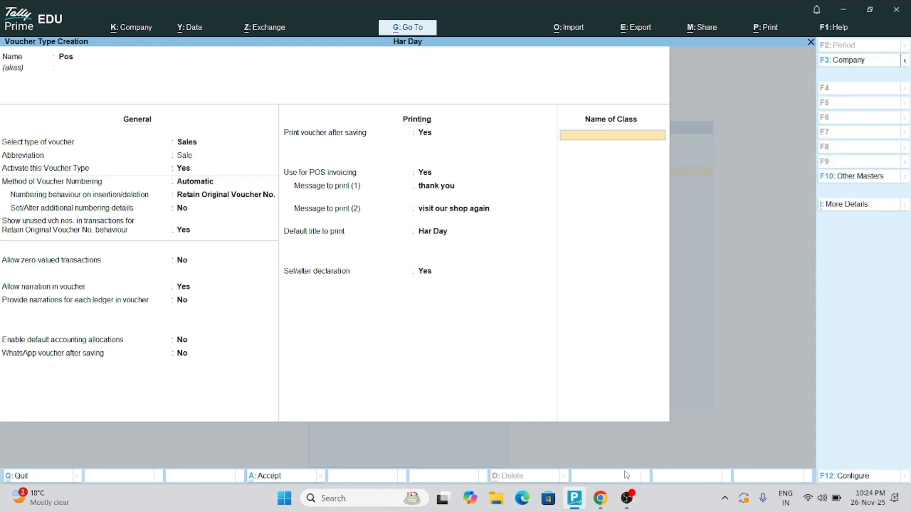
key(ctrl)
key(ctrl+a)
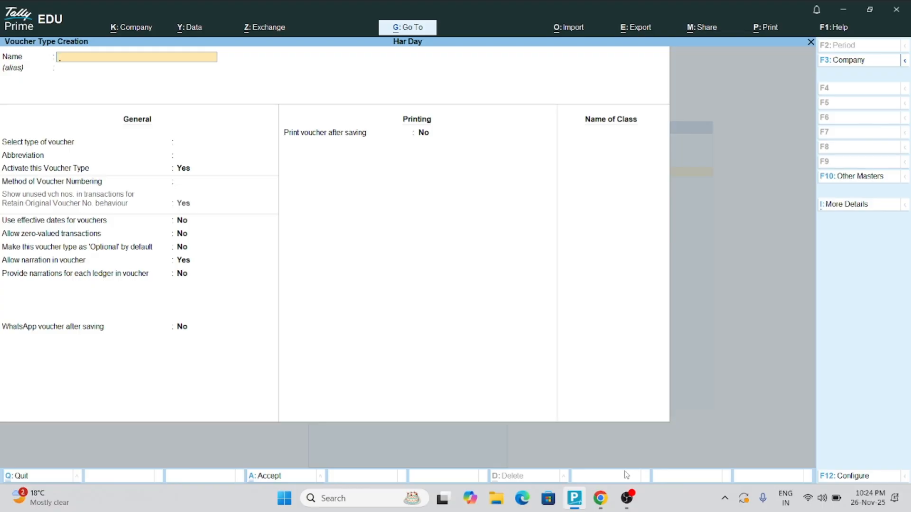
key(Escape)
key(y)
key(Escape)
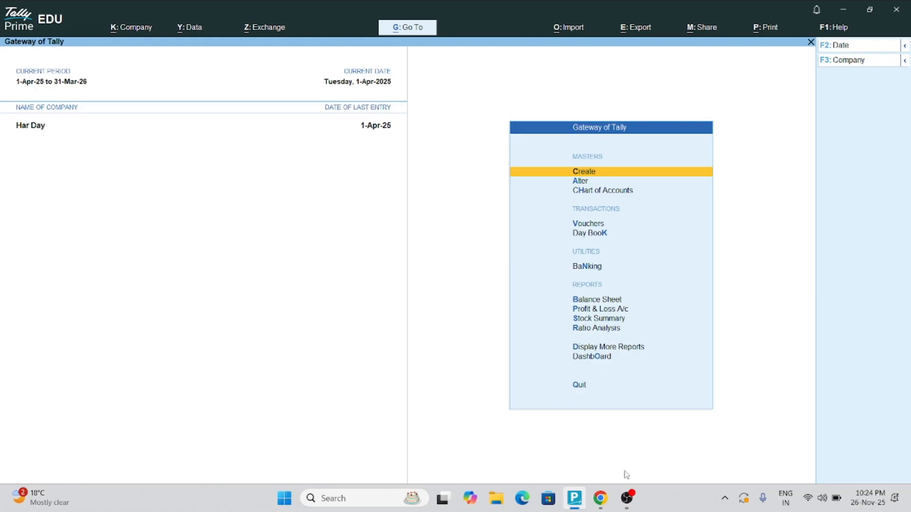
Open voucher entry and choose Pos as the sales voucher type.
key(Down)
key(Down)
key(Down)
key(Down)
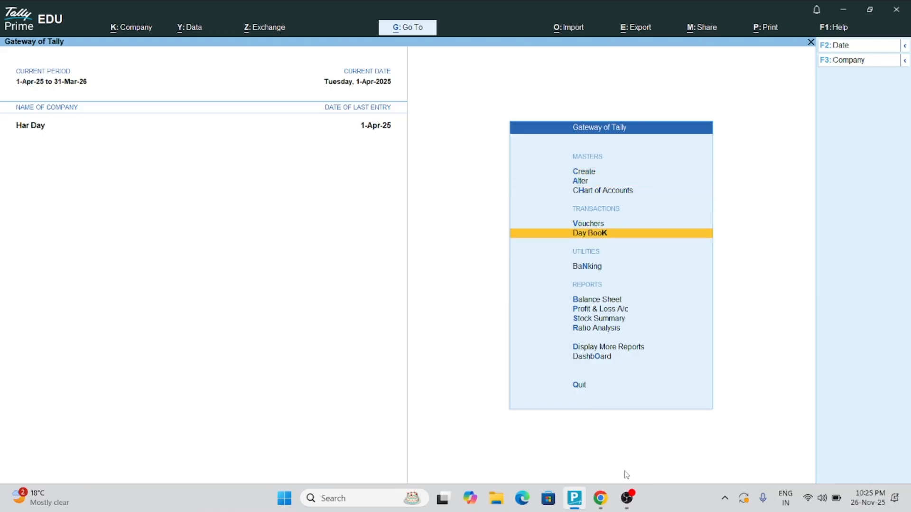
key(Up)
key(Return)
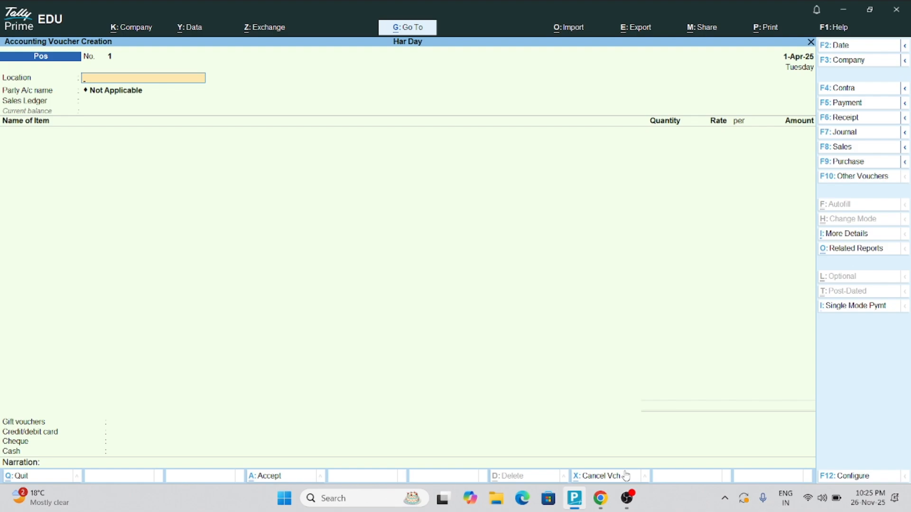
key(F8)
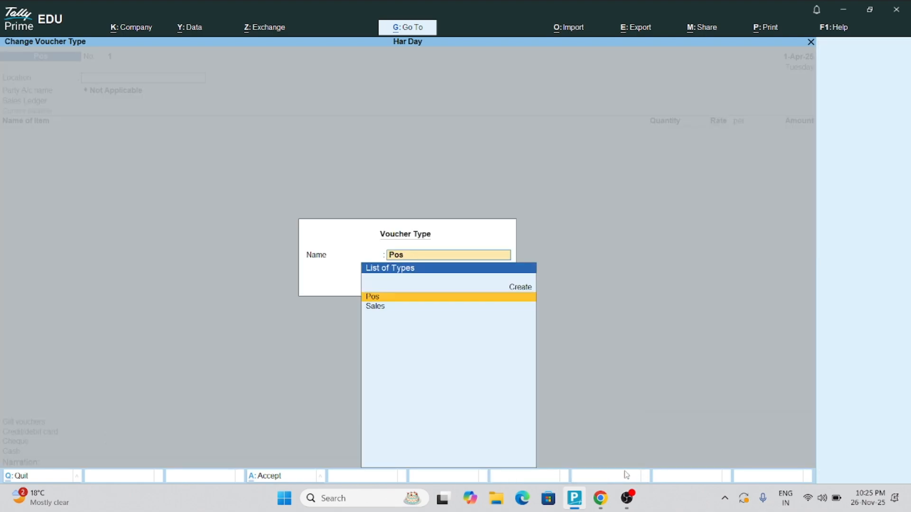
key(Return)
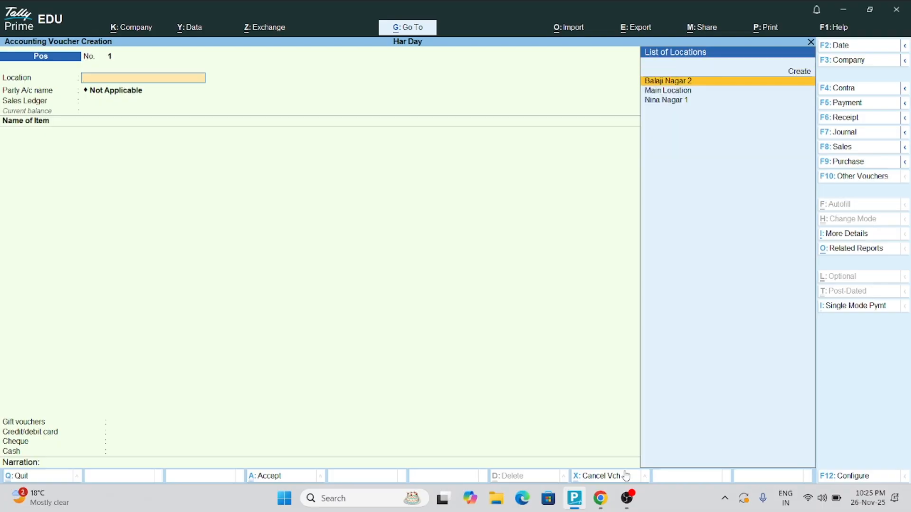
Fill the voucher header with location Balaji Nagar 2, the customer listed just after Amazon as party account, and the Sales ledger.
key(Return)
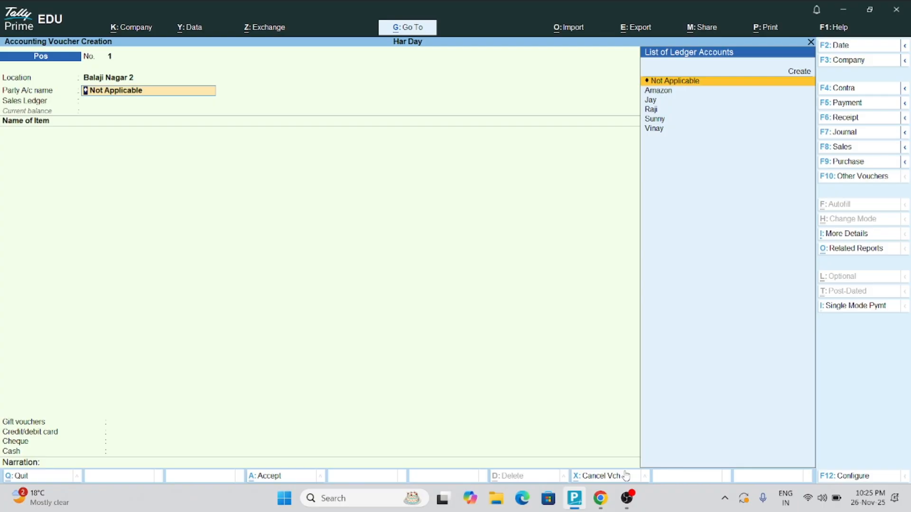
key(Down)
key(Down)
key(Down)
key(Down)
key(Down)
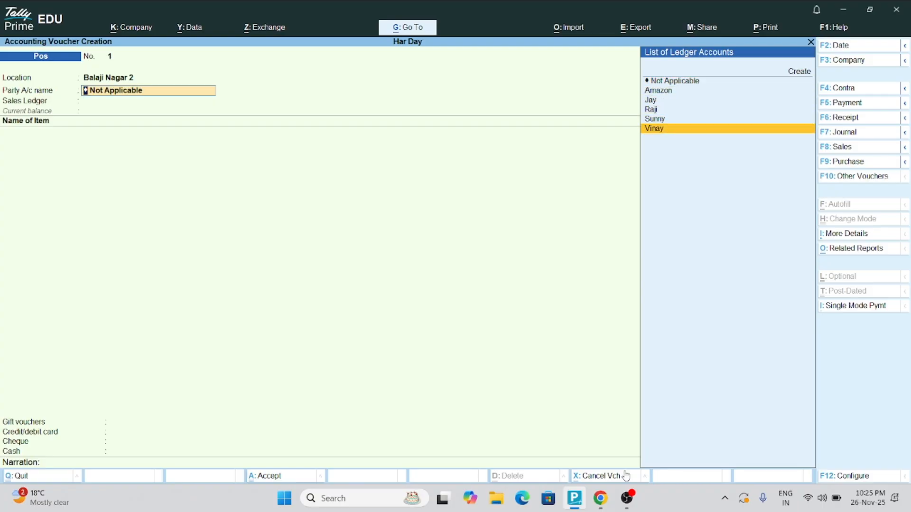
key(Up)
key(Up)
key(Up)
key(Up)
key(Down)
key(Down)
key(Down)
key(Down)
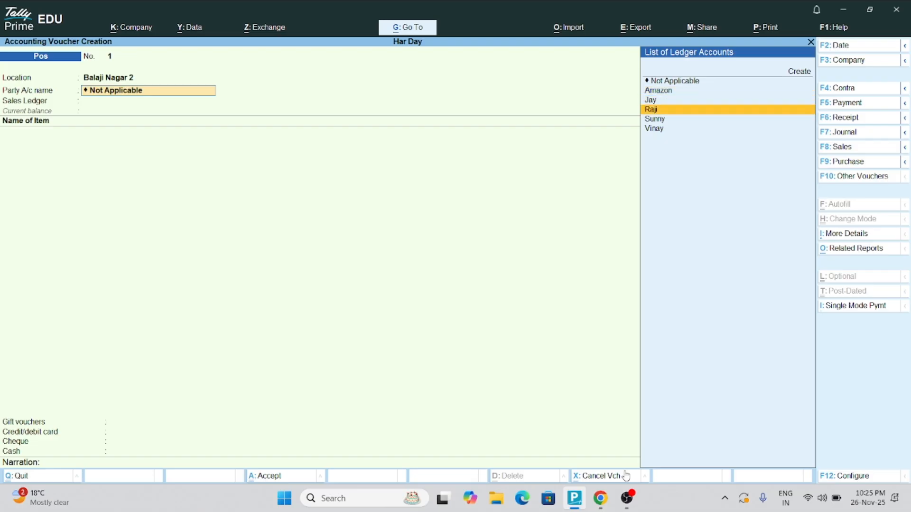
key(Up)
key(Up)
key(Up)
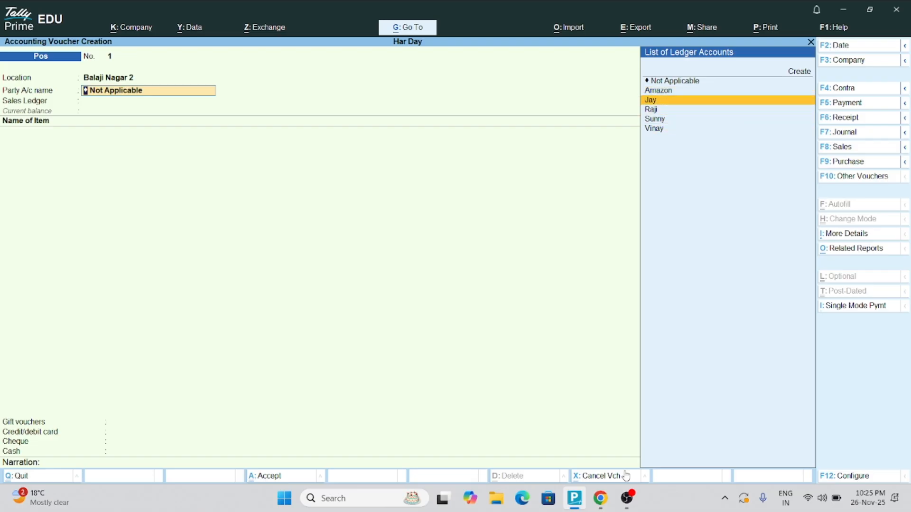
key(Return)
key(ctrl+a)
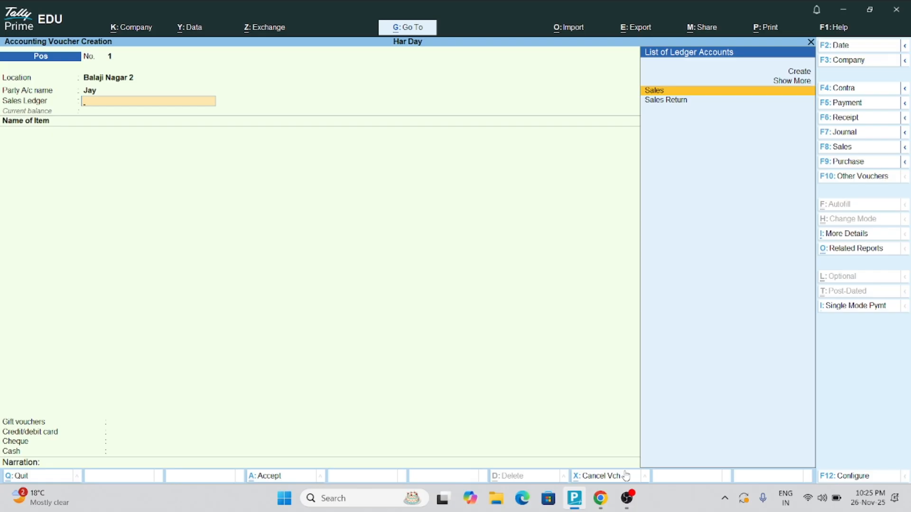
key(Return)
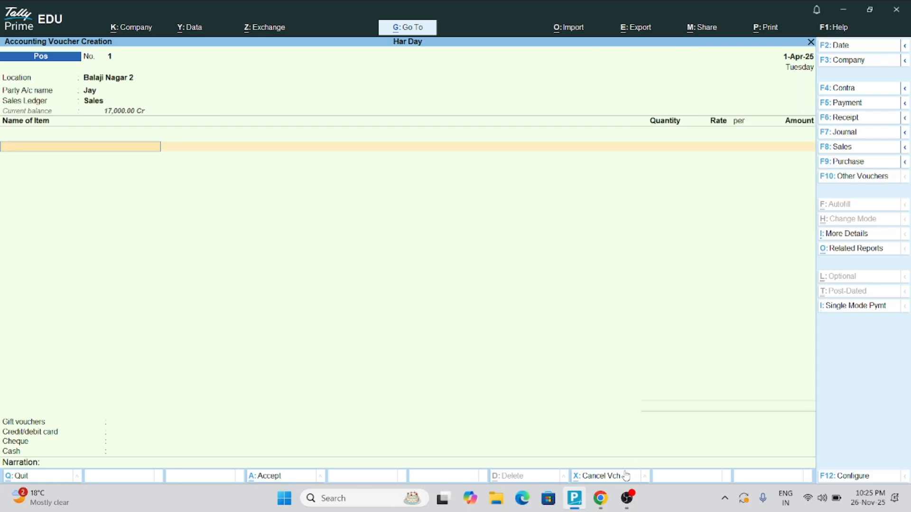
Add the stock item Keyboard Dell to the voucher with quantity 1 nos at a rate of 250.00.
key(Down)
key(Down)
key(Down)
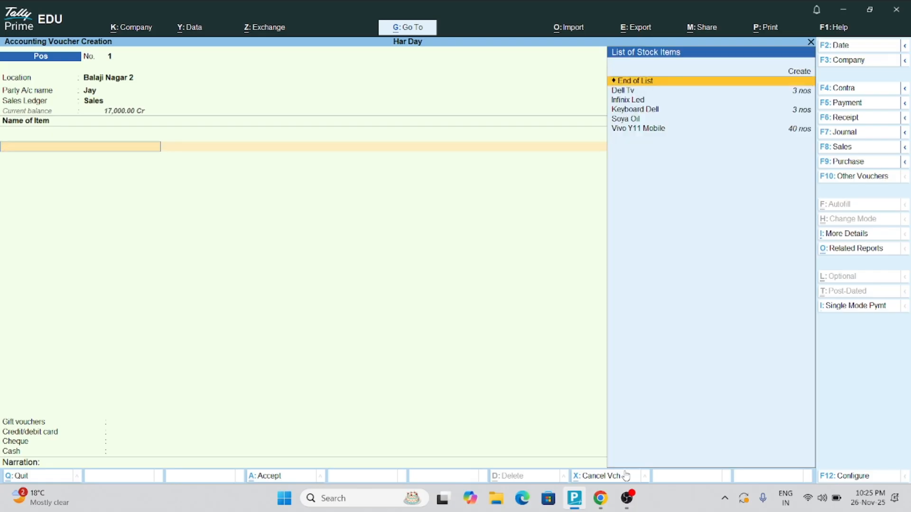
key(Down)
key(Down)
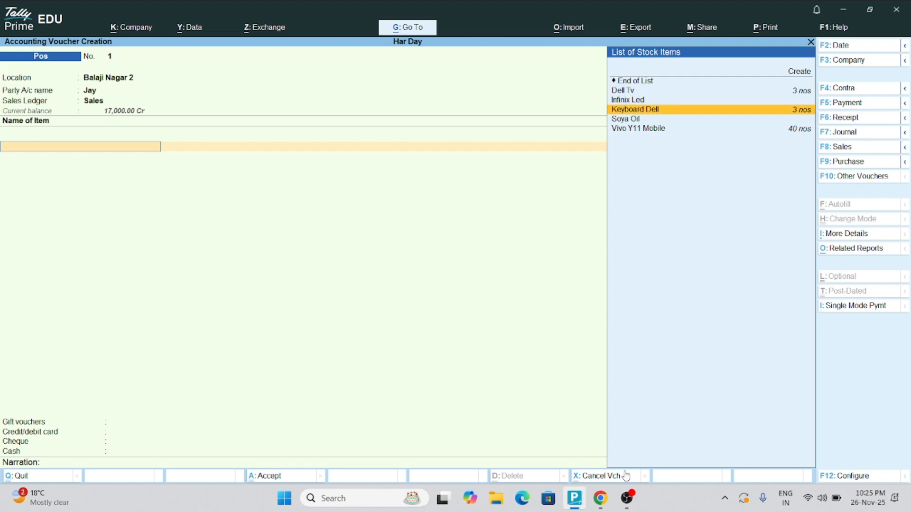
key(Return)
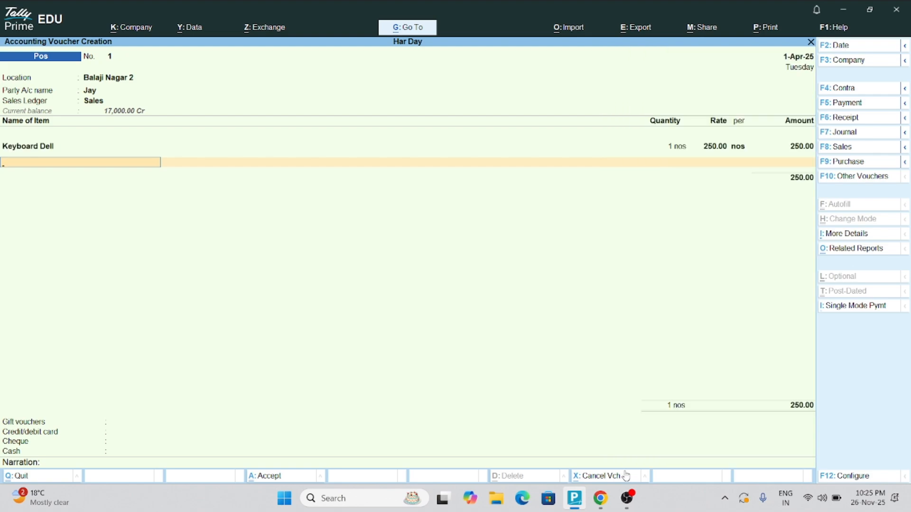
Add the stock item Vivo Y11 Mobile to the voucher with quantity 1 nos at a rate of 7,899.00.
key(Down)
key(Down)
key(Down)
key(Down)
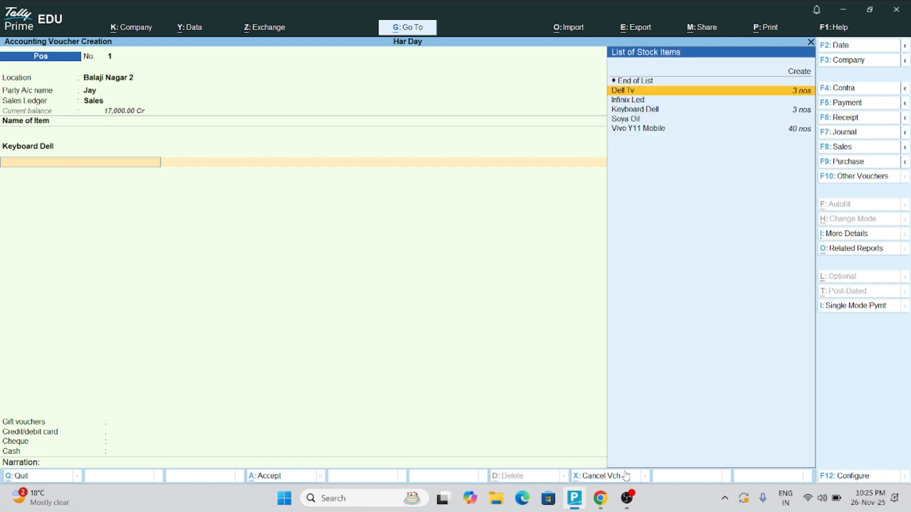
key(Up)
key(Down)
key(Down)
key(Down)
key(Down)
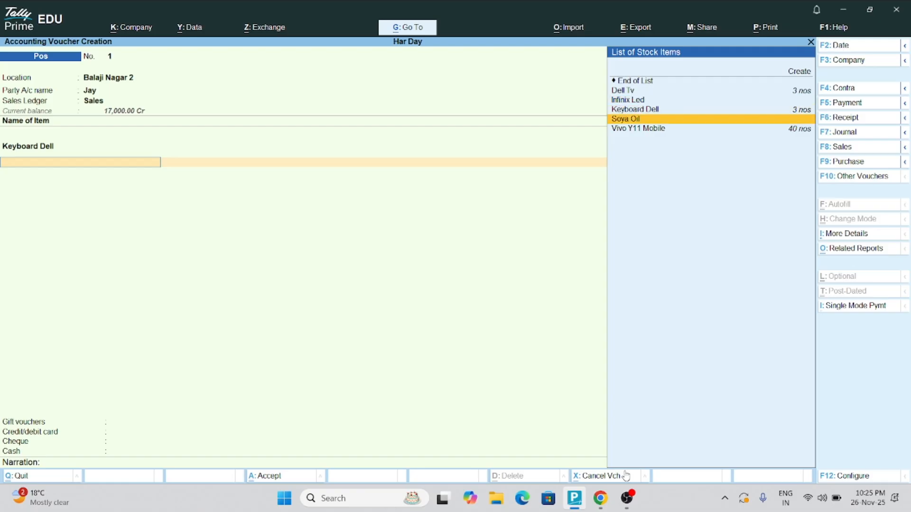
key(Return)
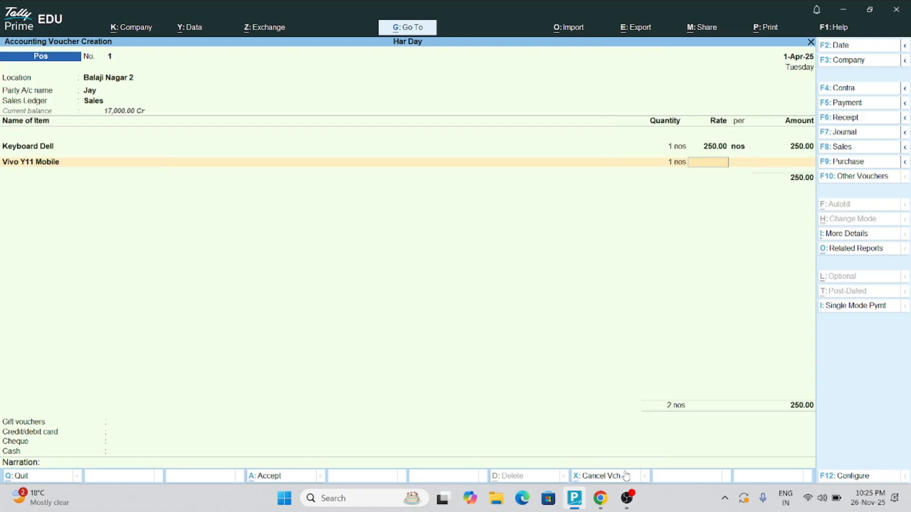
text(78990)
key(BackSpace)
key(Return)
key(Return)
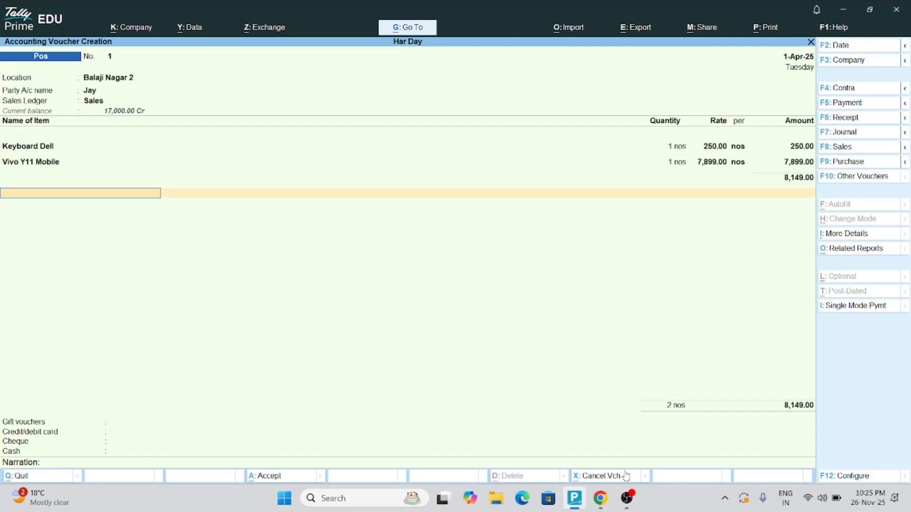
End the item list and record a gift voucher payment of 100.00 against the Amazon ledger.
key(Return)
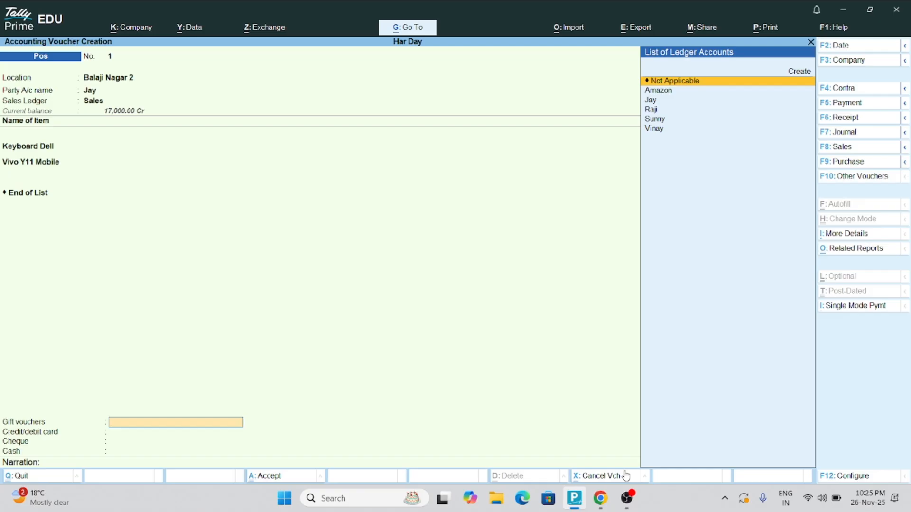
key(Down)
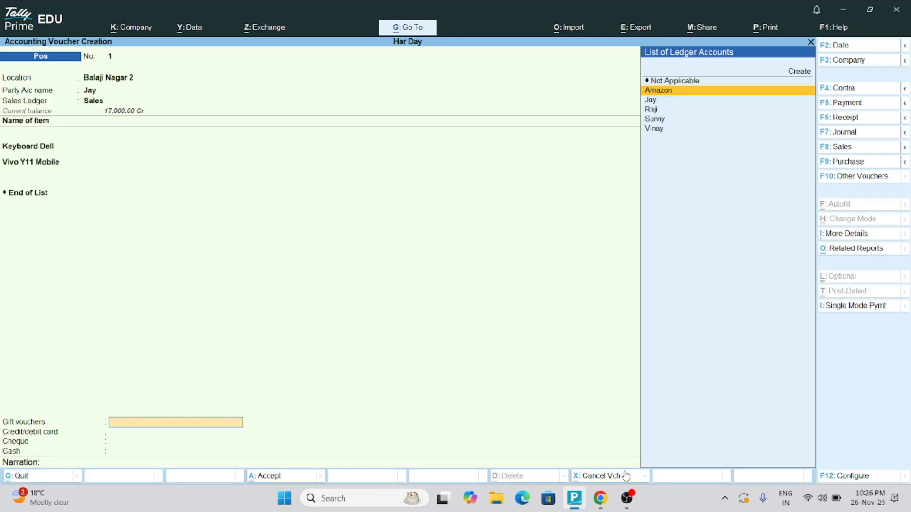
key(Return)
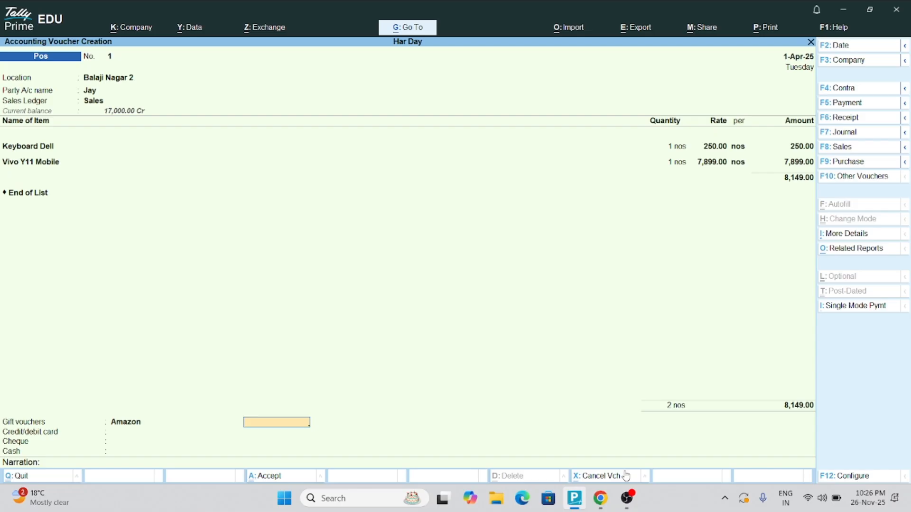
text(100)
key(Return)
Record a credit/debit card payment of 8,000.00 through Sbi Bank and enter the card number.
key(Down)
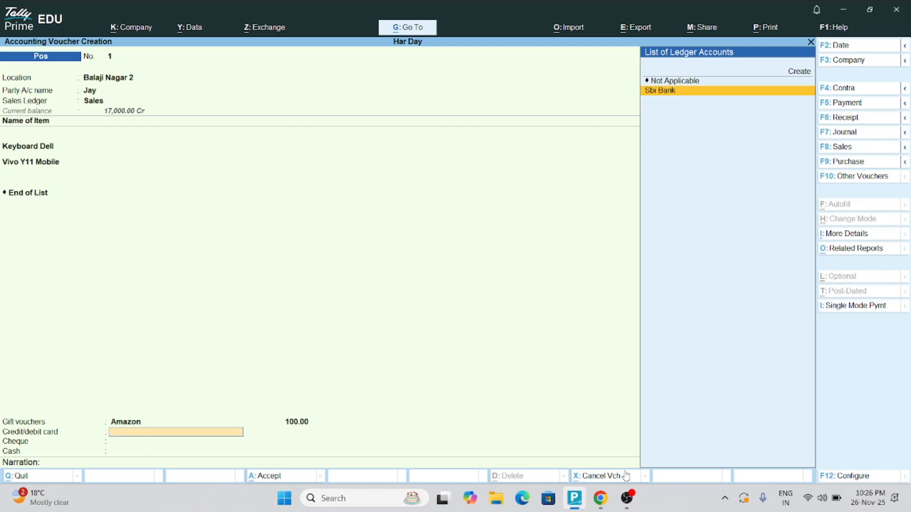
key(Return)
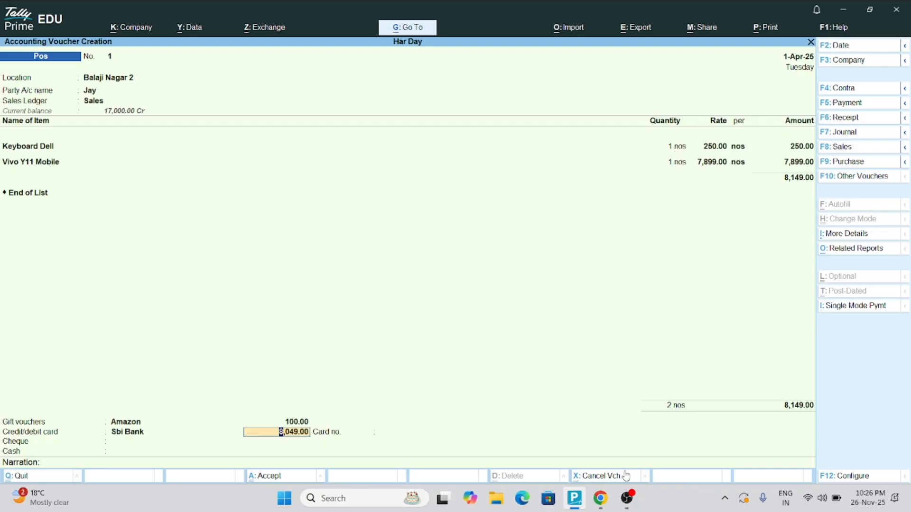
text(8,)
text(000)
key(Return)
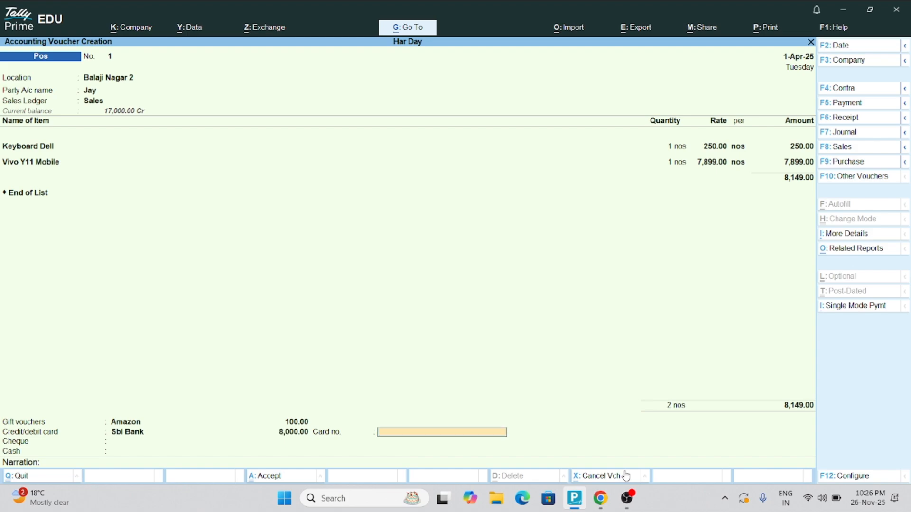
text(98777666)
key(Return)
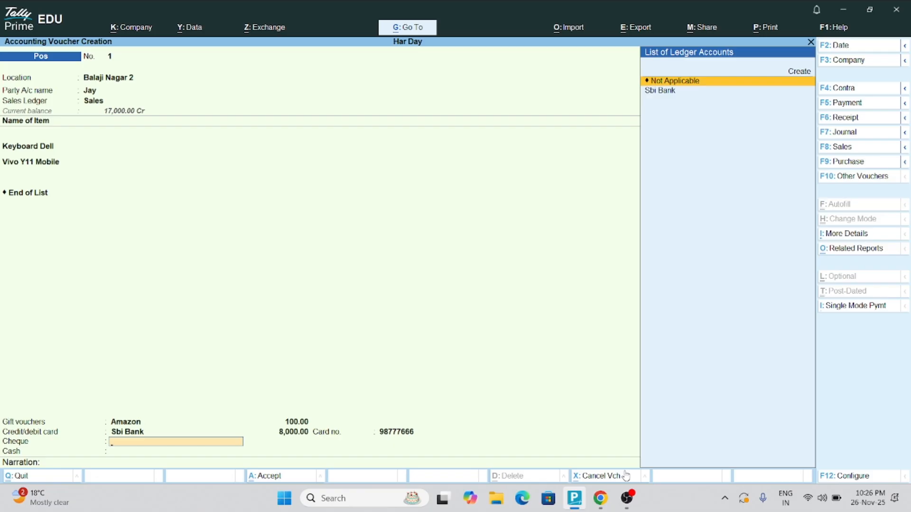
Set the cheque payment to Not Applicable and pay the remaining 49.00 through the Cash ledger with 100.00 cash tendered.
key(Return)
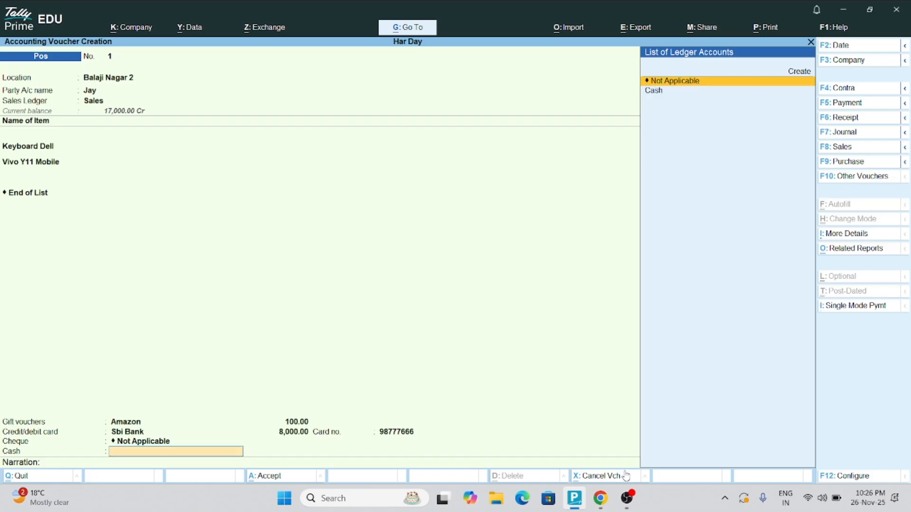
key(Down)
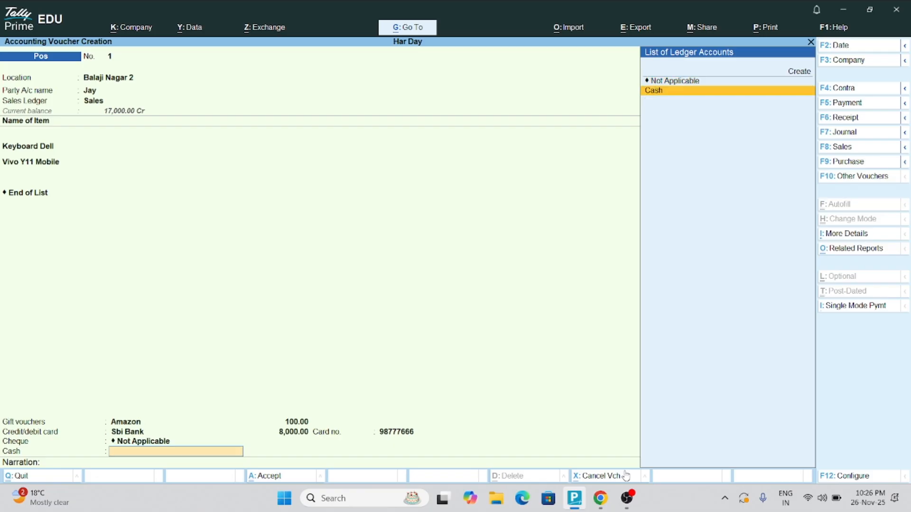
key(Return)
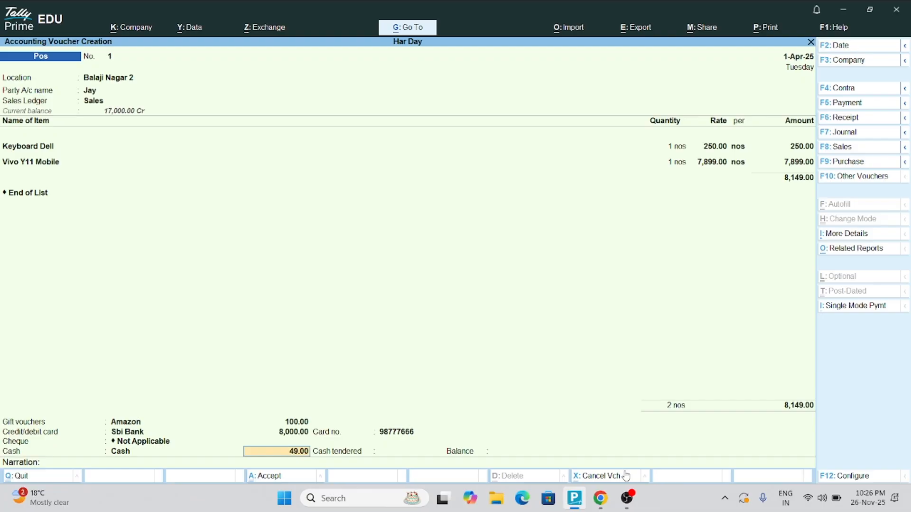
key(Return)
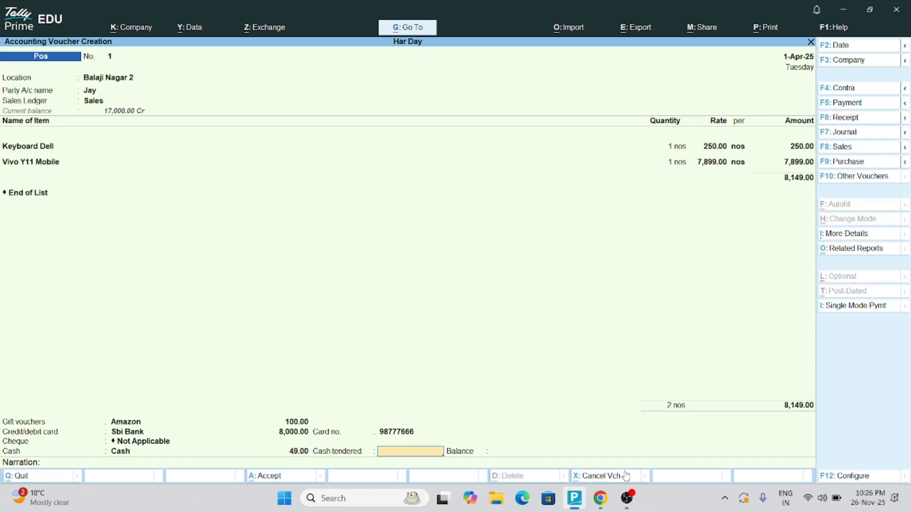
text(5)
key(BackSpace)
text(100)
key(Return)
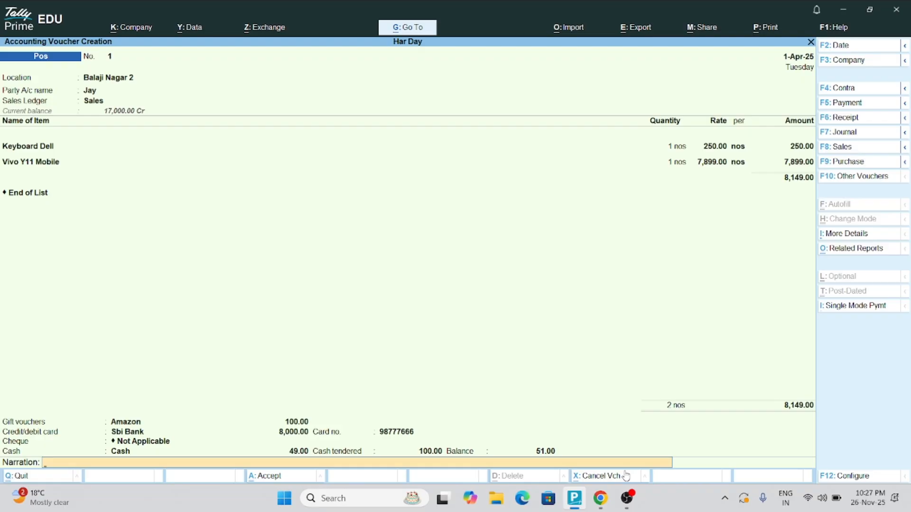
Save the Pos voucher with a blank narration and open a zoomed print preview of its bill.
key(ctrl)
key(Return)
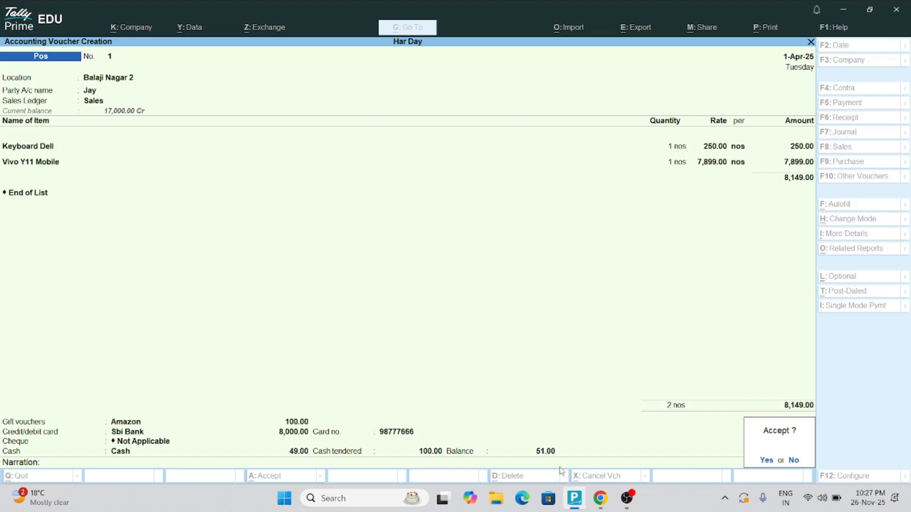
key(Return)
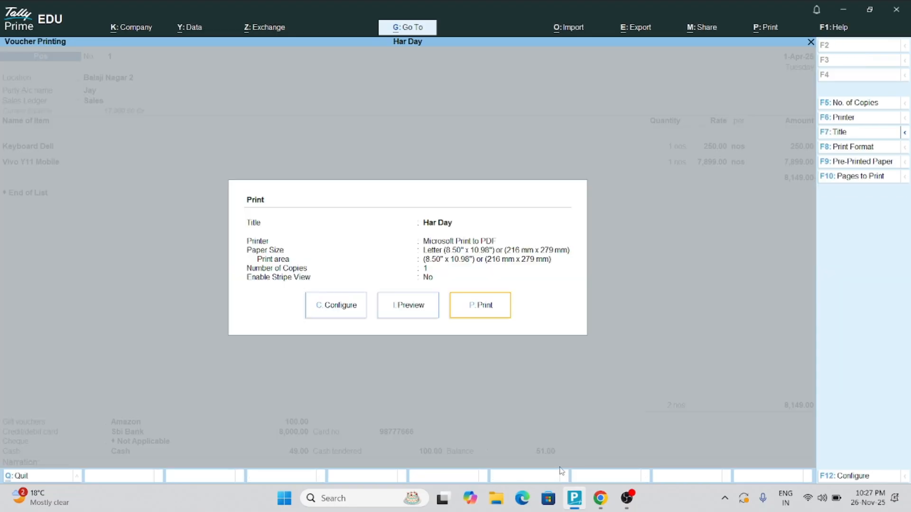
key(i)
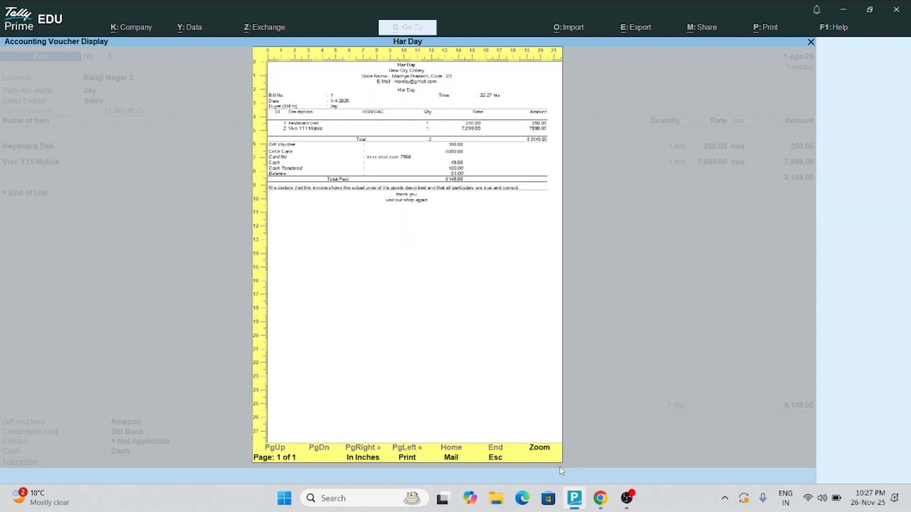
key(Return)
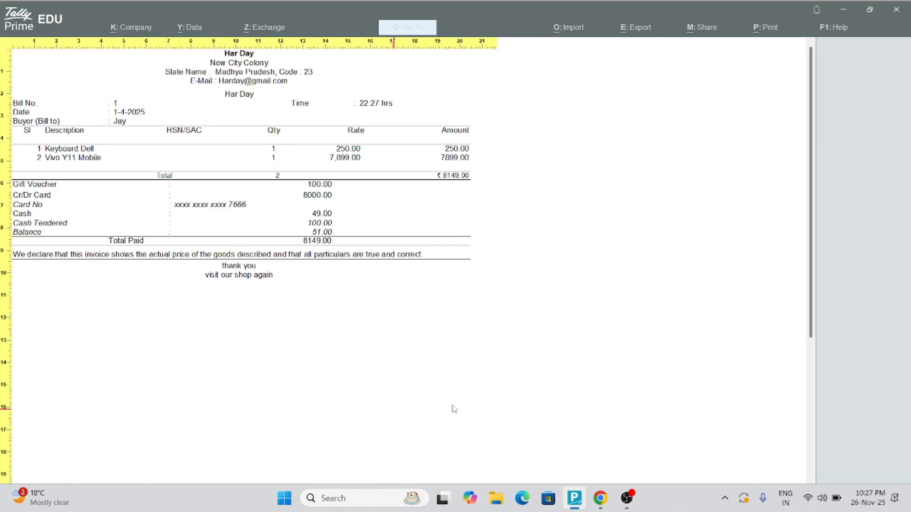